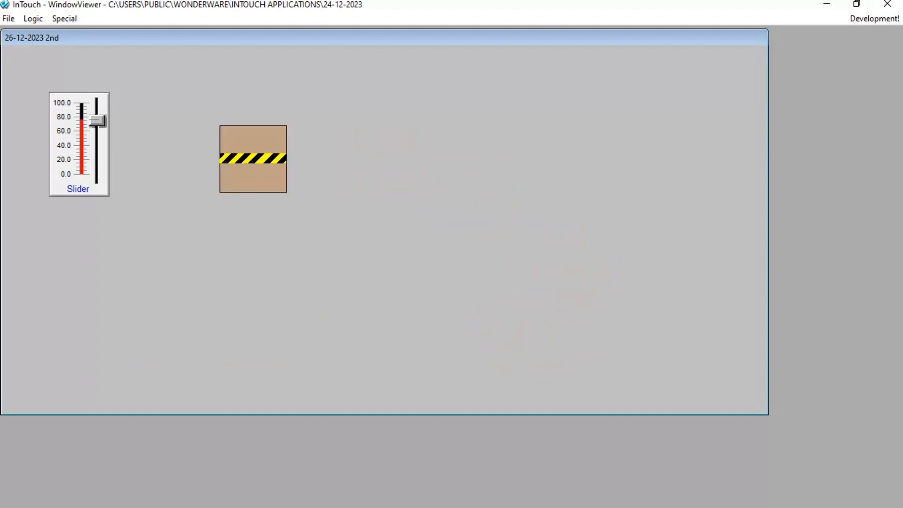
Switch from runtime to development mode and check the tagname and maximum range assigned to the slider
click(874, 18)
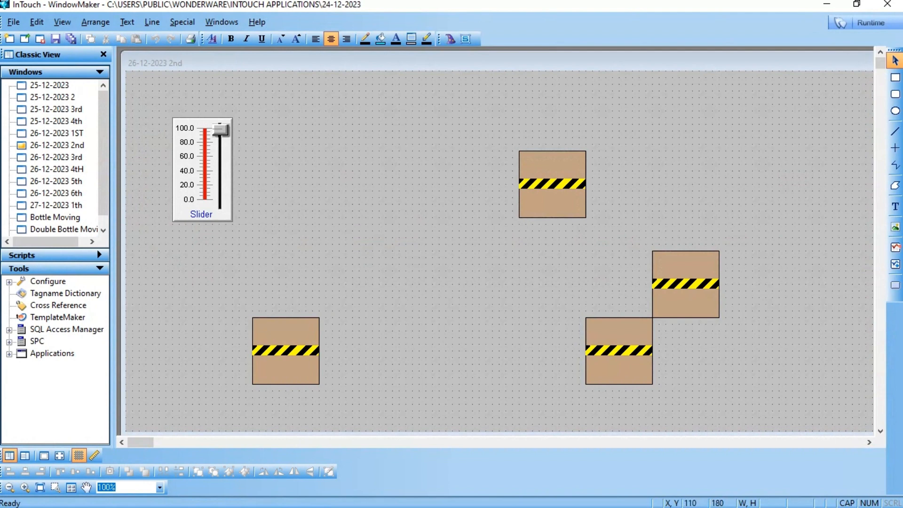
double_click(201, 191)
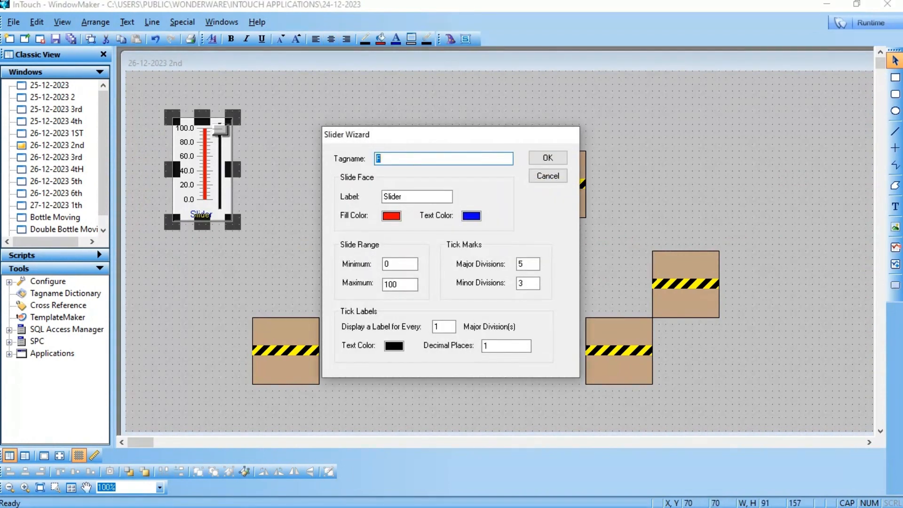
click(408, 159)
click(402, 284)
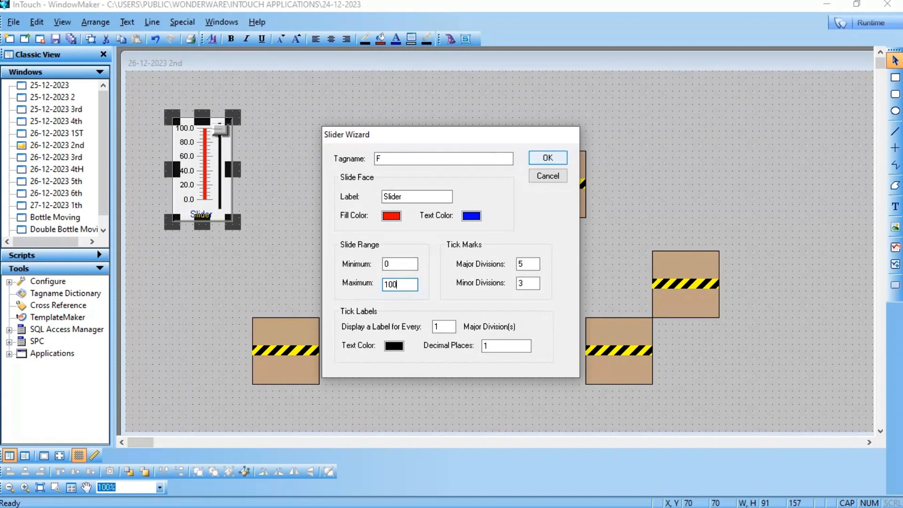
click(548, 157)
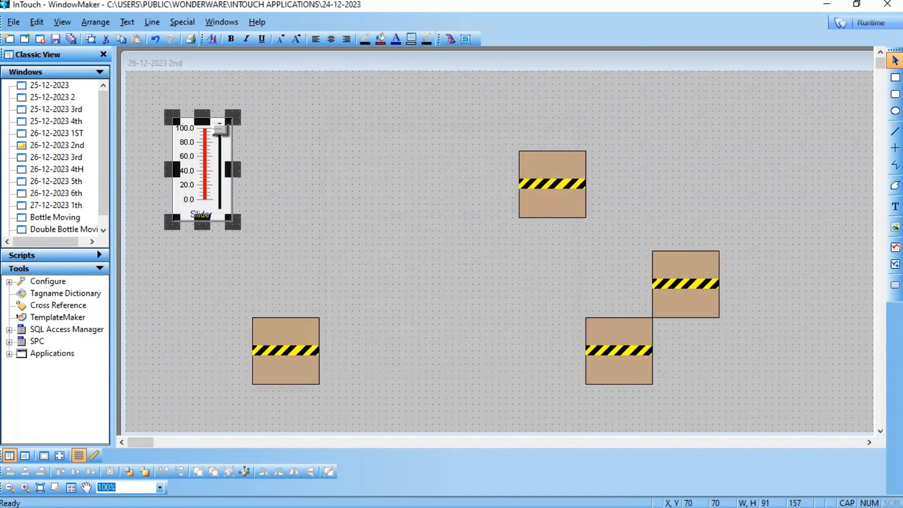
Review the horizontal location link of the lower-left box, including its expression, end values and movement distances
double_click(285, 350)
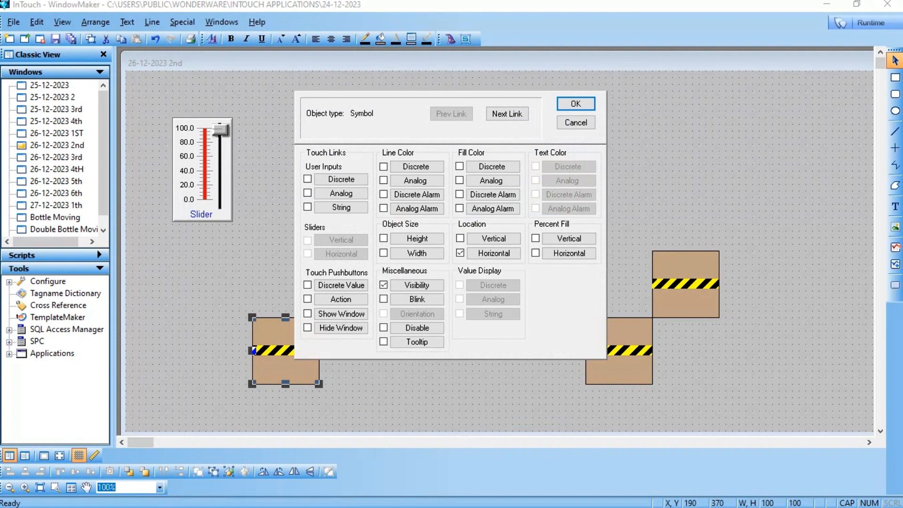
click(494, 253)
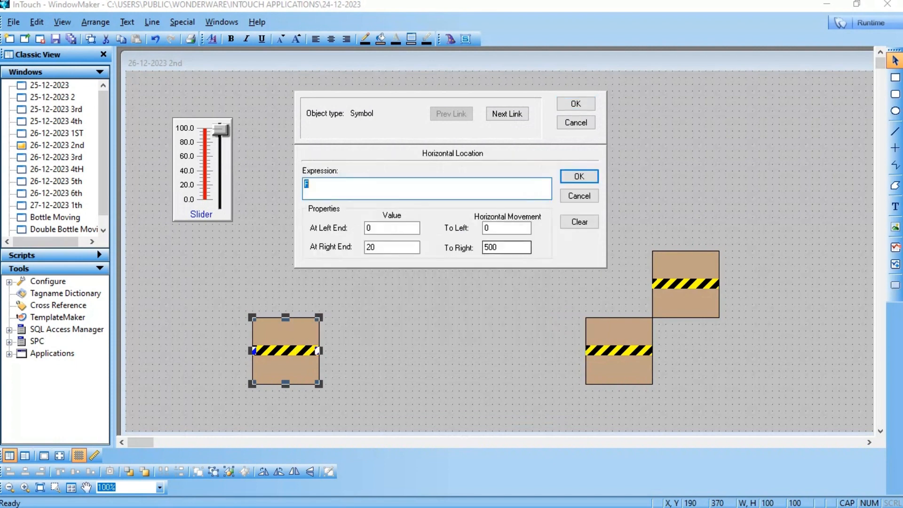
click(330, 185)
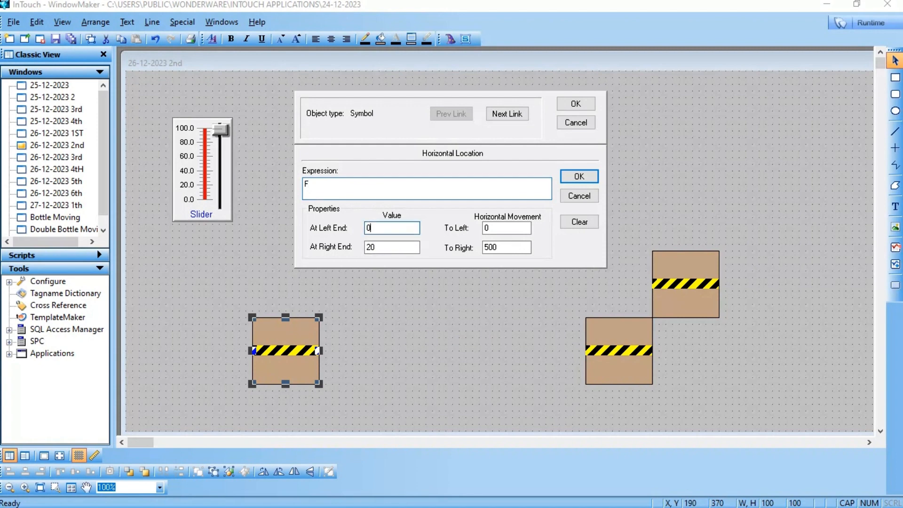
click(369, 228)
click(375, 248)
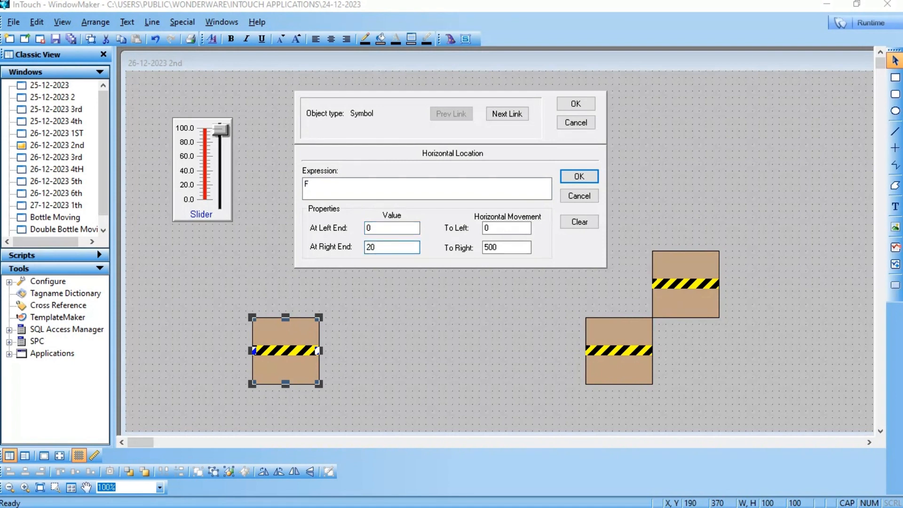
click(499, 247)
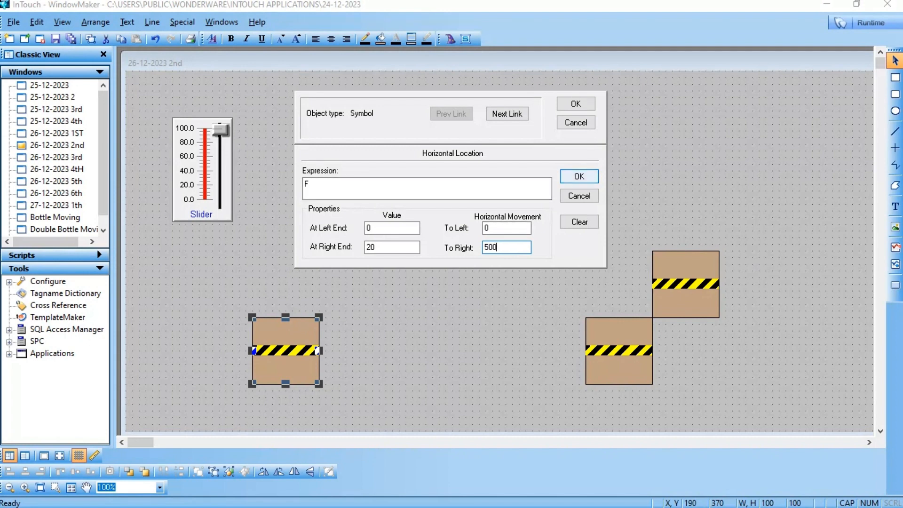
key(Return)
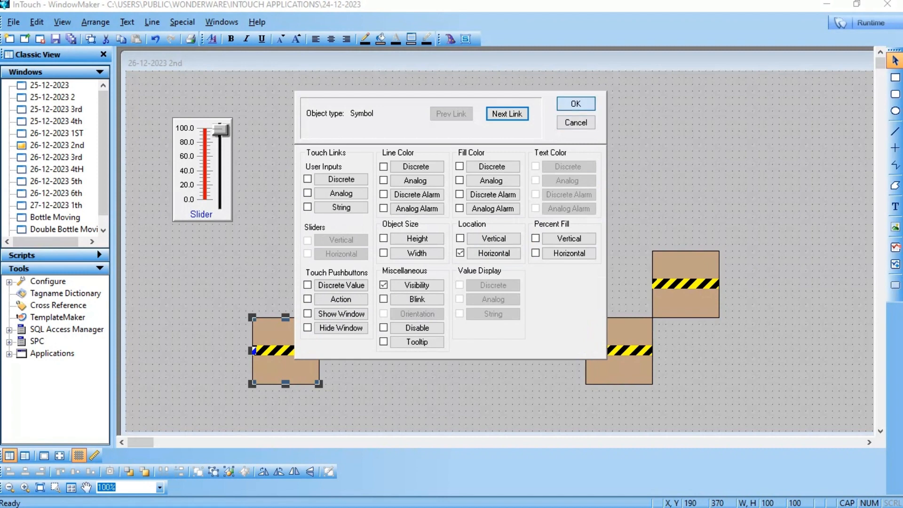
key(Return)
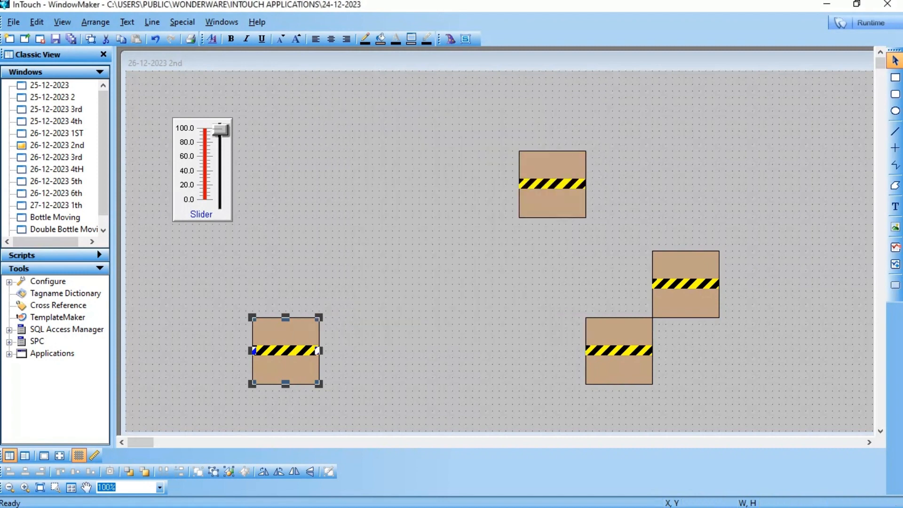
Duplicate the lower-left box, place the copy just beside the original, and delete the copy
right_click(279, 350)
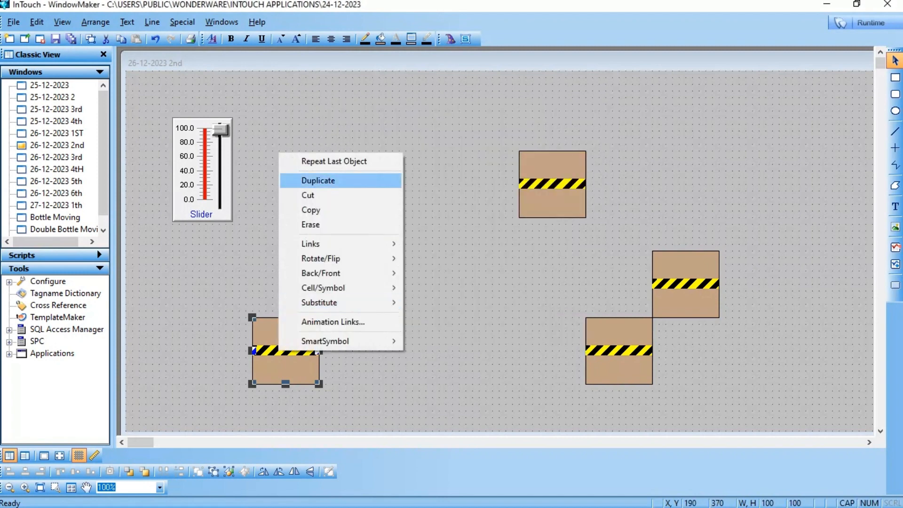
click(318, 180)
drag(299, 365, 358, 357)
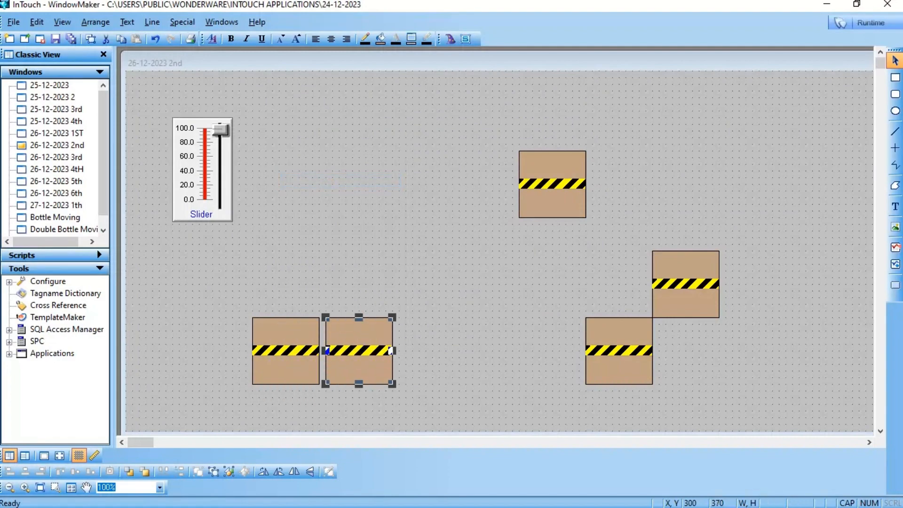
key(Delete)
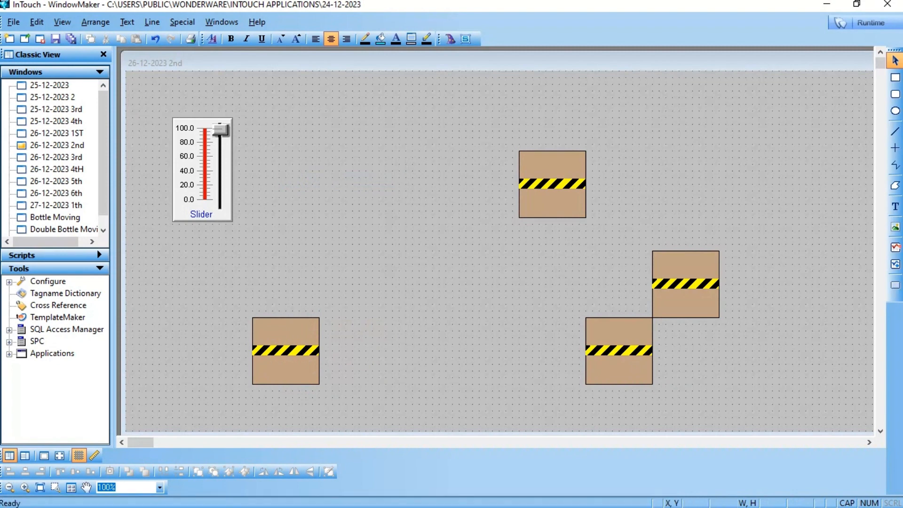
Review the orientation link of the lower-right box, including its counterclockwise and clockwise values and rotation angles
double_click(650, 350)
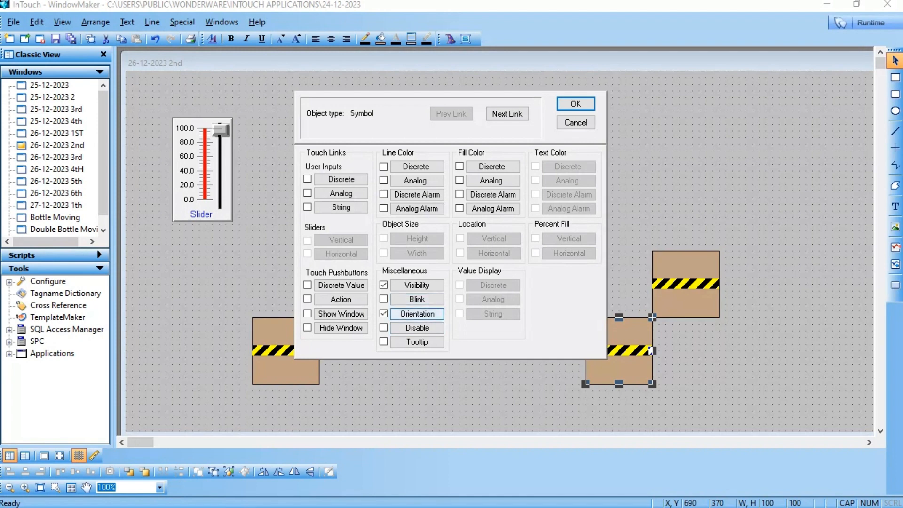
click(418, 314)
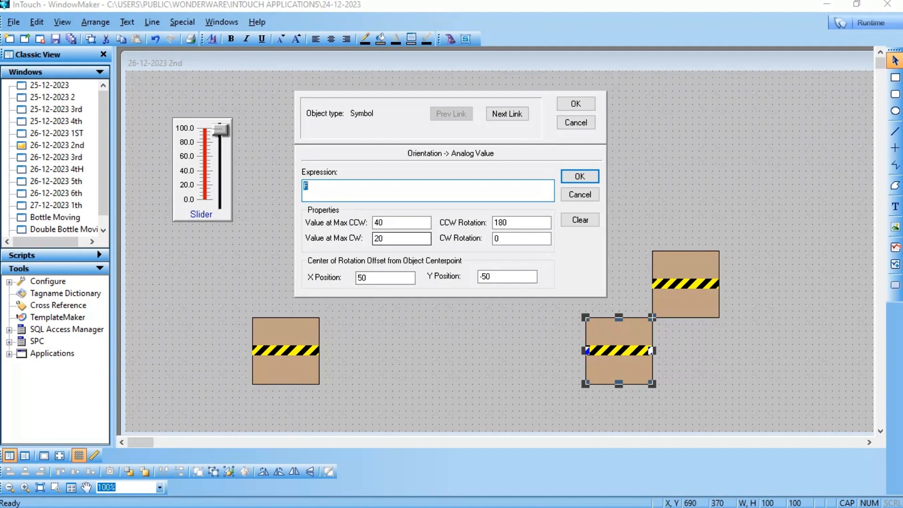
click(390, 223)
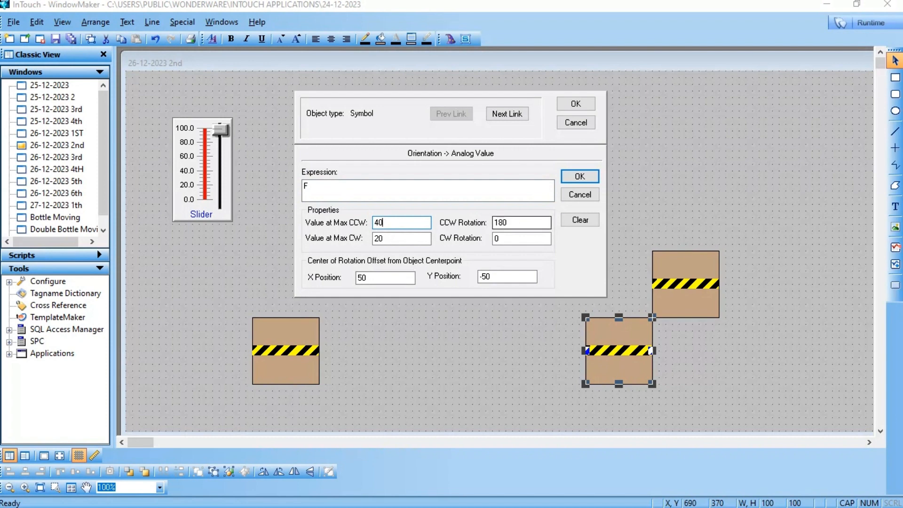
click(512, 223)
click(512, 238)
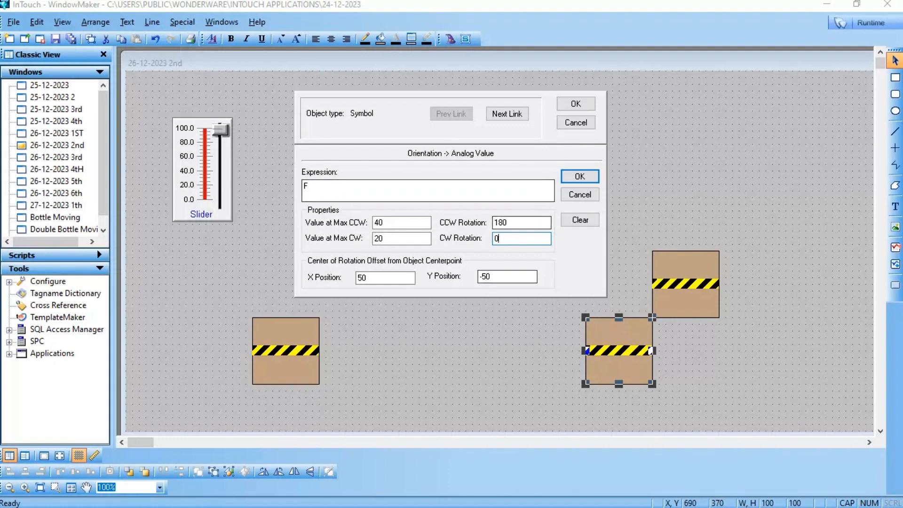
click(575, 104)
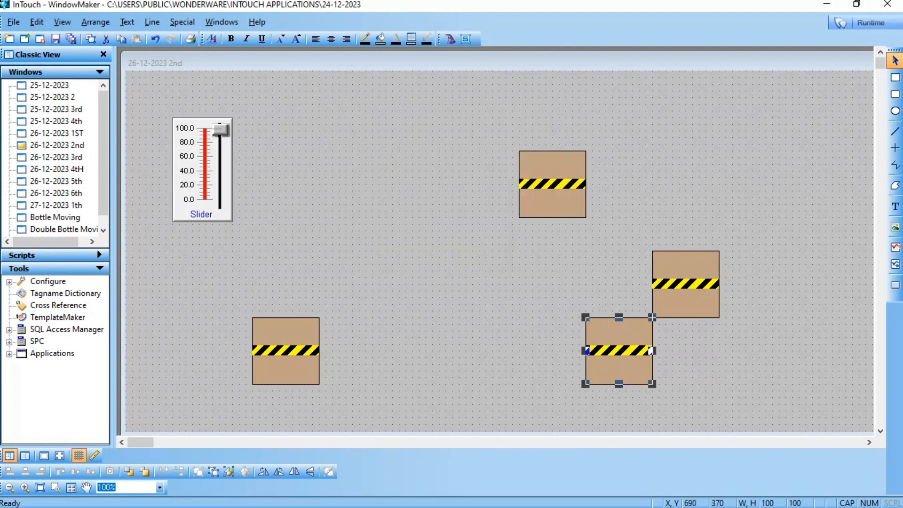
Duplicate the lower-right box, nudge the copy upward, and delete the copy
right_click(619, 371)
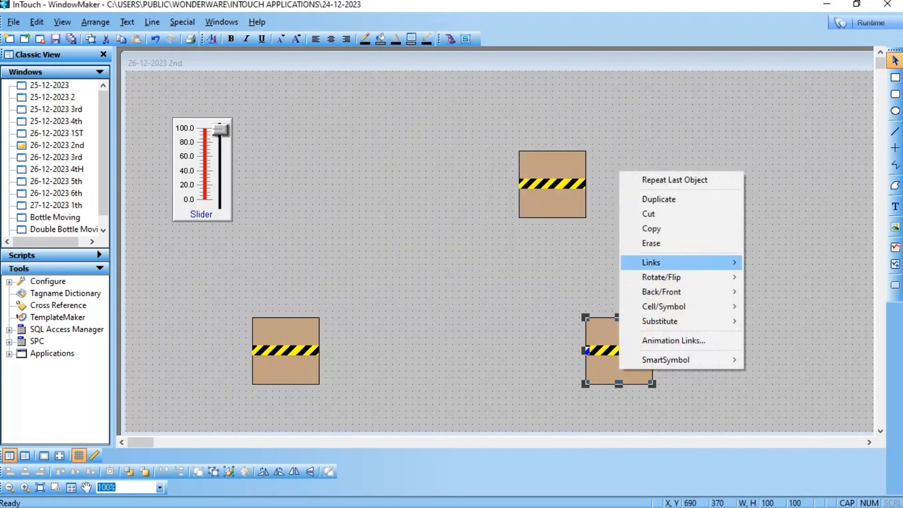
click(659, 200)
key(Up)
key(Up)
key(Up)
key(Up)
key(Up)
key(Up)
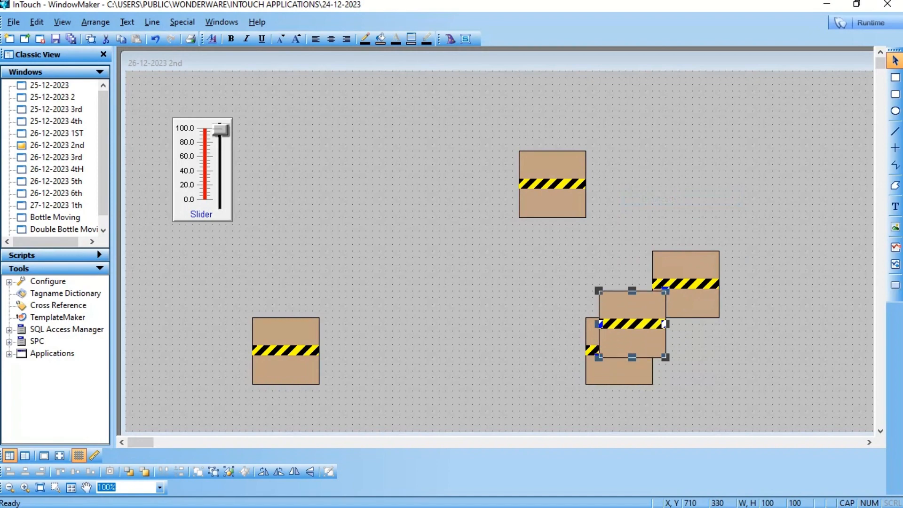
key(Delete)
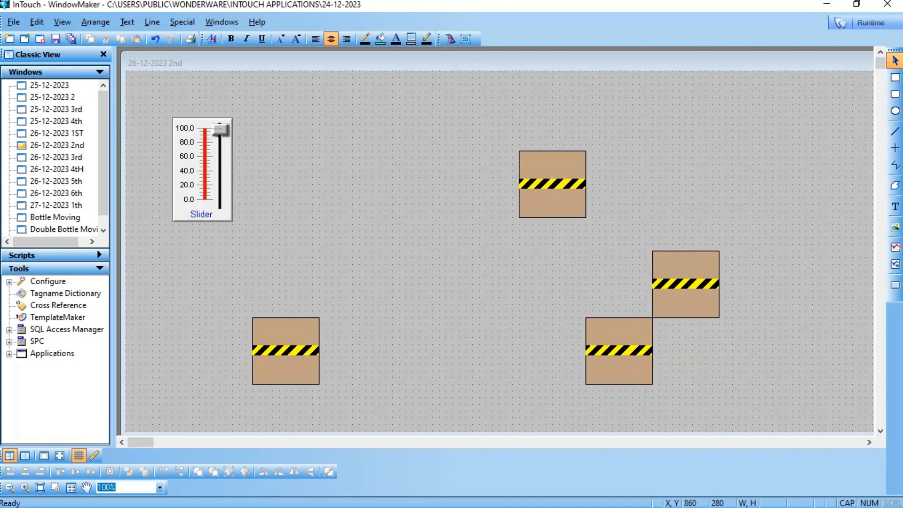
Review the vertical location link of the rightmost box, including its upward and downward movement distances
double_click(699, 262)
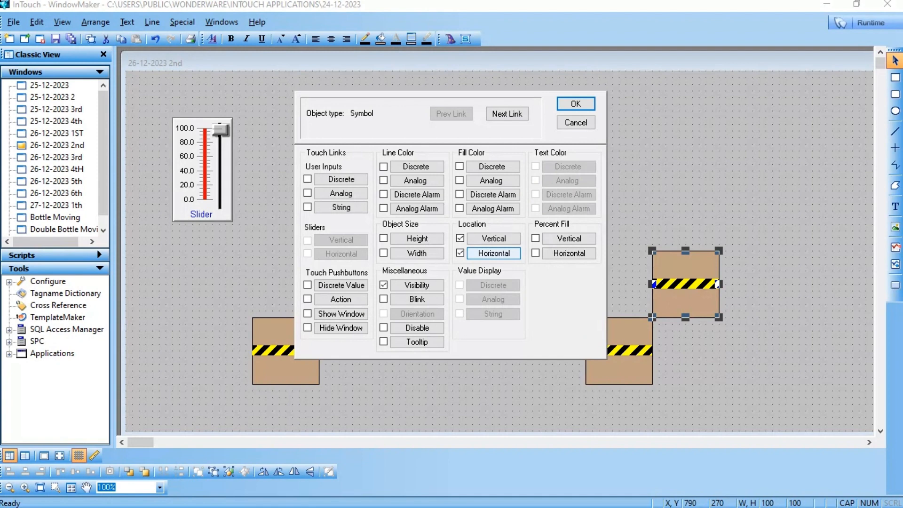
click(493, 238)
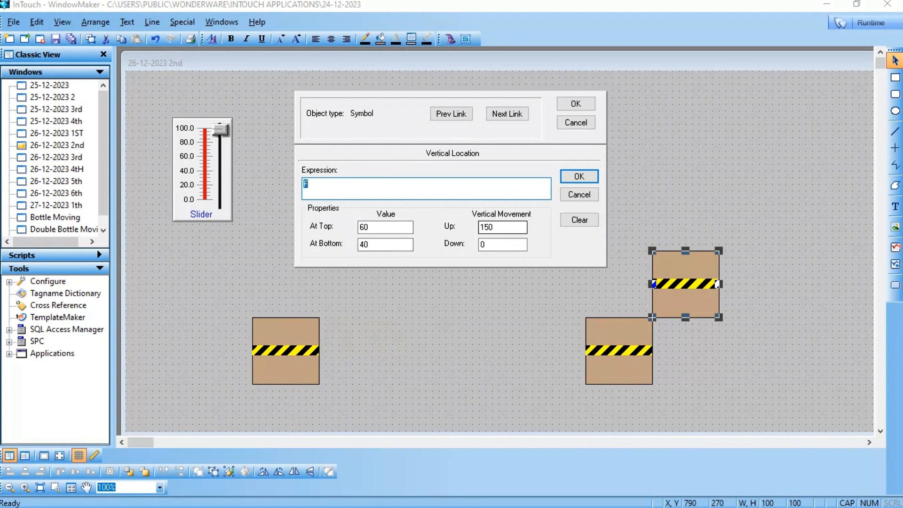
click(497, 227)
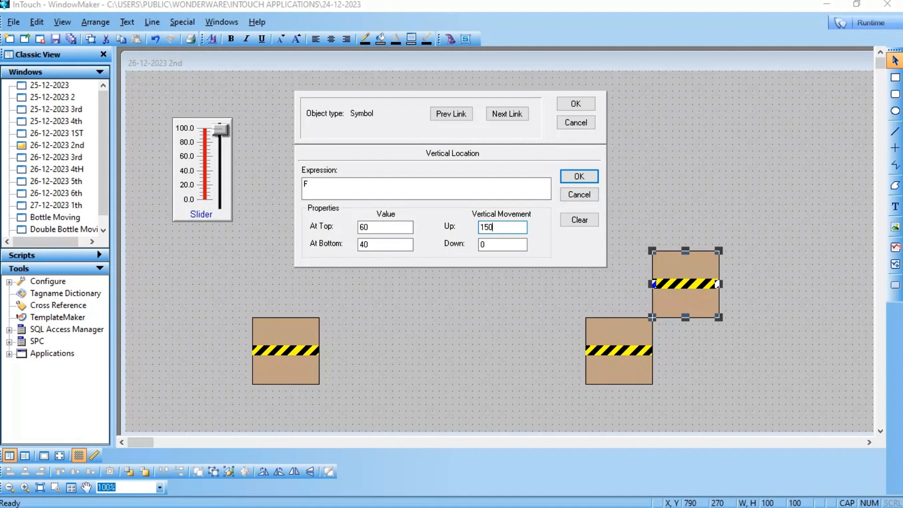
click(488, 245)
click(576, 104)
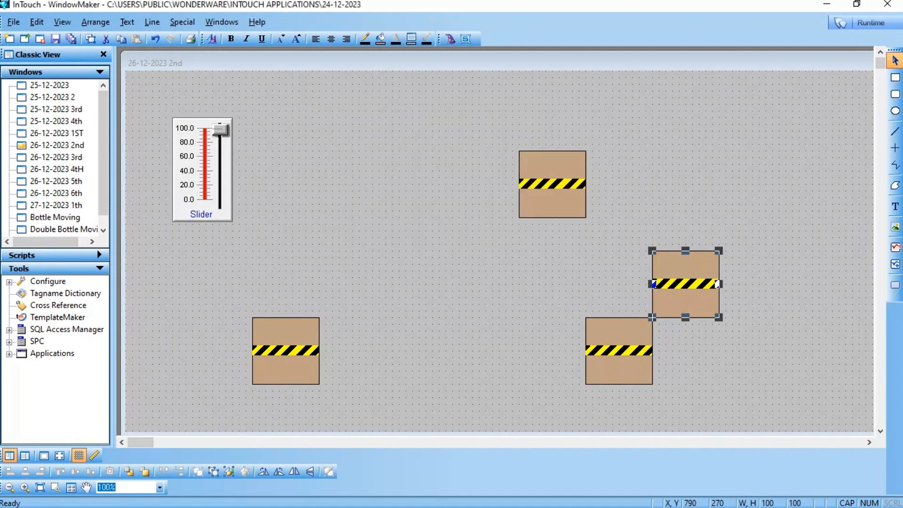
Review the horizontal location link of the rightmost box, including its expression, end values and movement distances
double_click(686, 285)
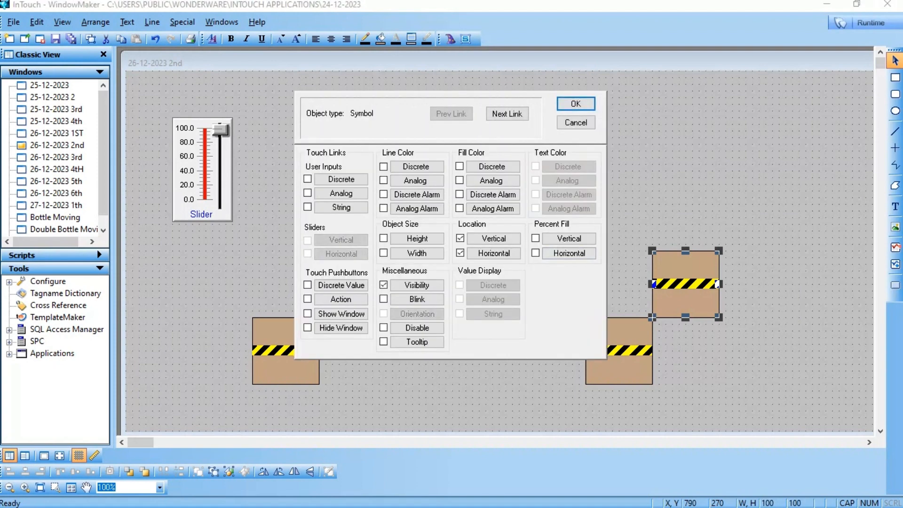
click(494, 253)
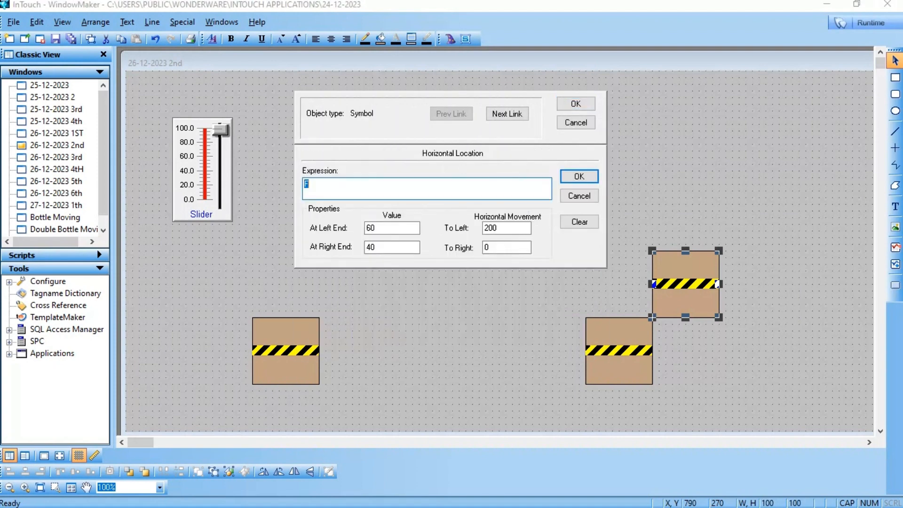
text(F)
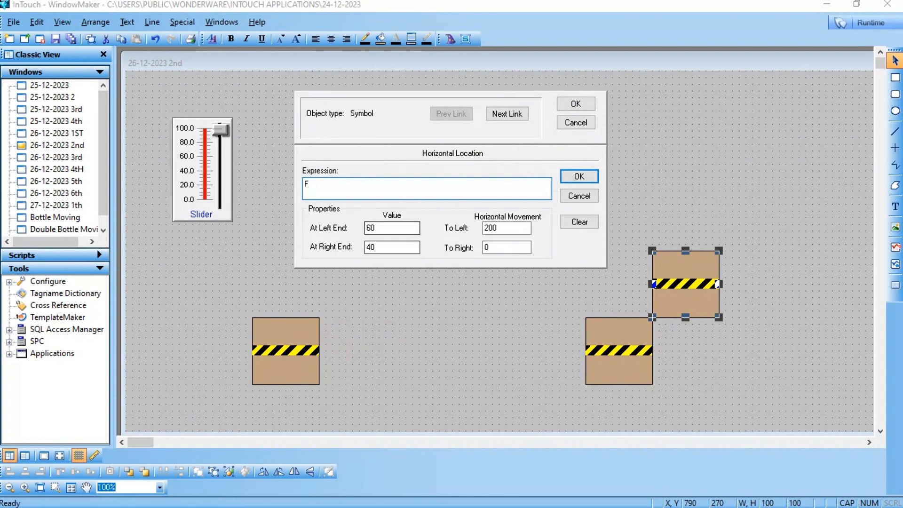
click(392, 247)
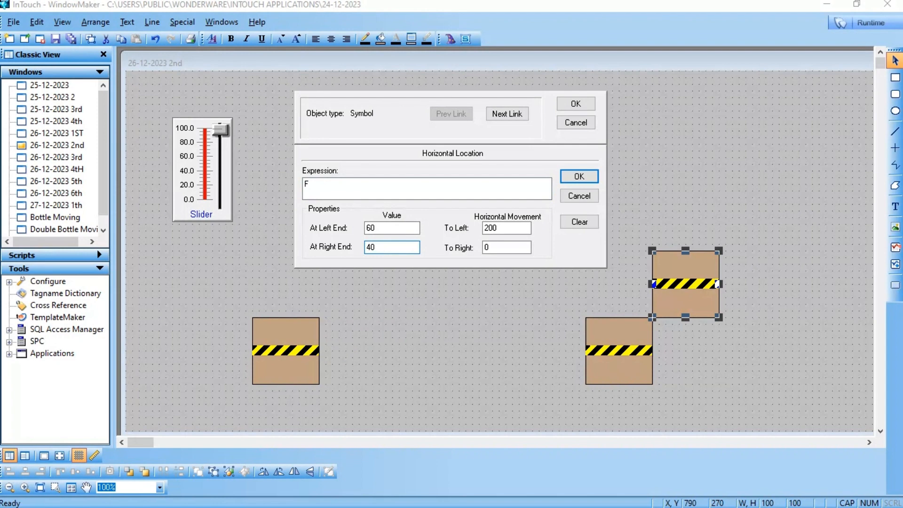
click(507, 229)
click(507, 247)
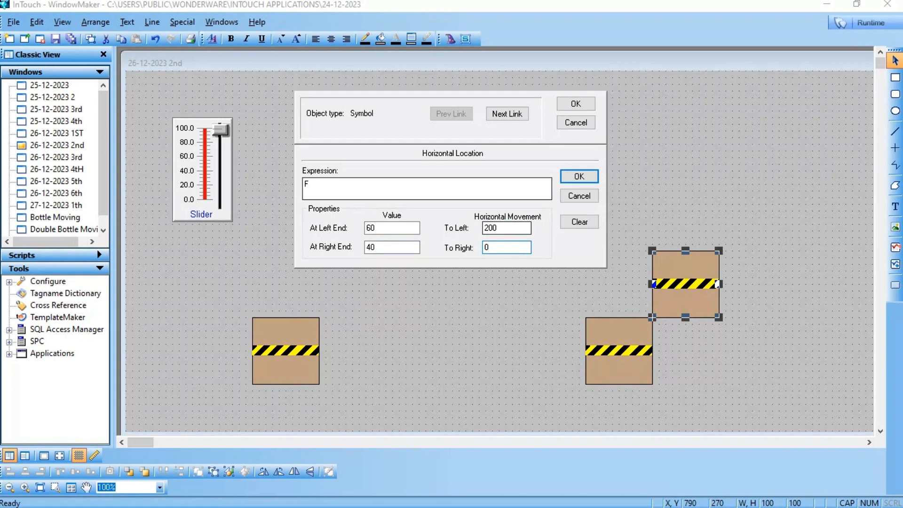
click(575, 104)
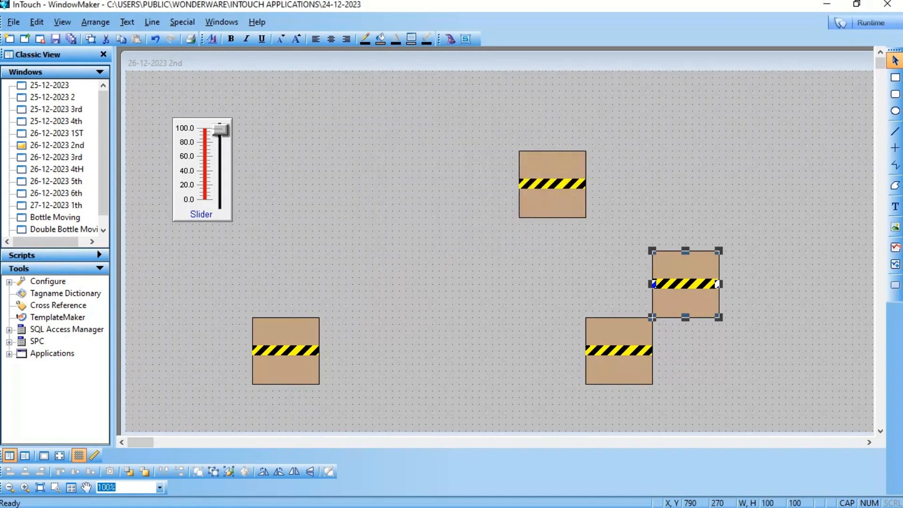
Duplicate the rightmost box and delete the copy
right_click(673, 267)
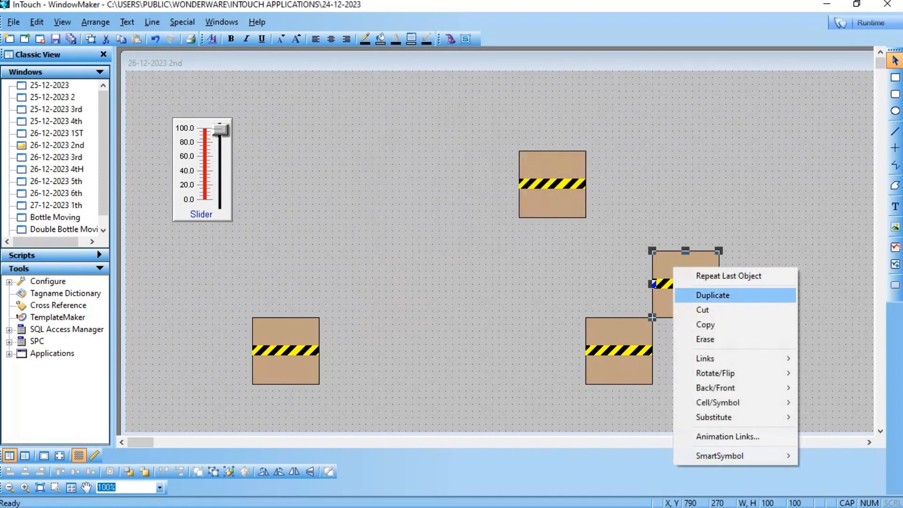
click(713, 295)
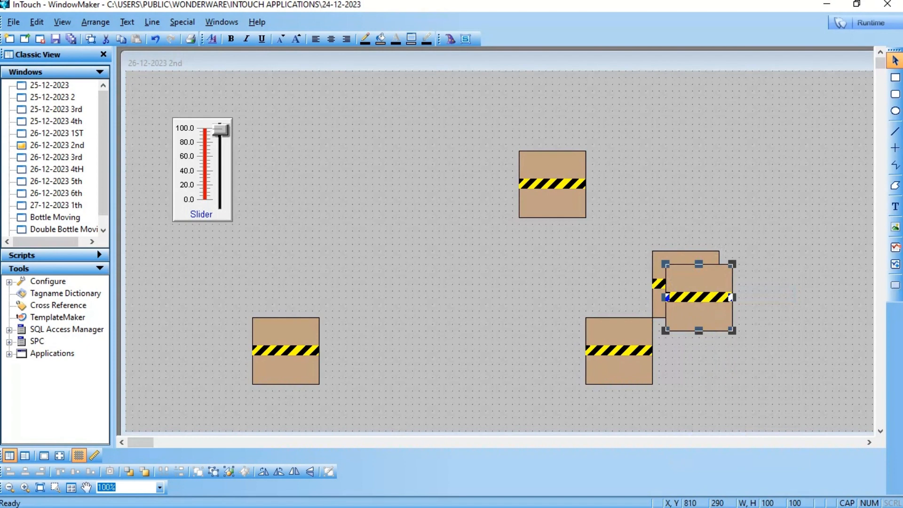
key(Delete)
Review the horizontal location link of the topmost box, including its expression, end values and leftward and rightward movement distances
click(520, 184)
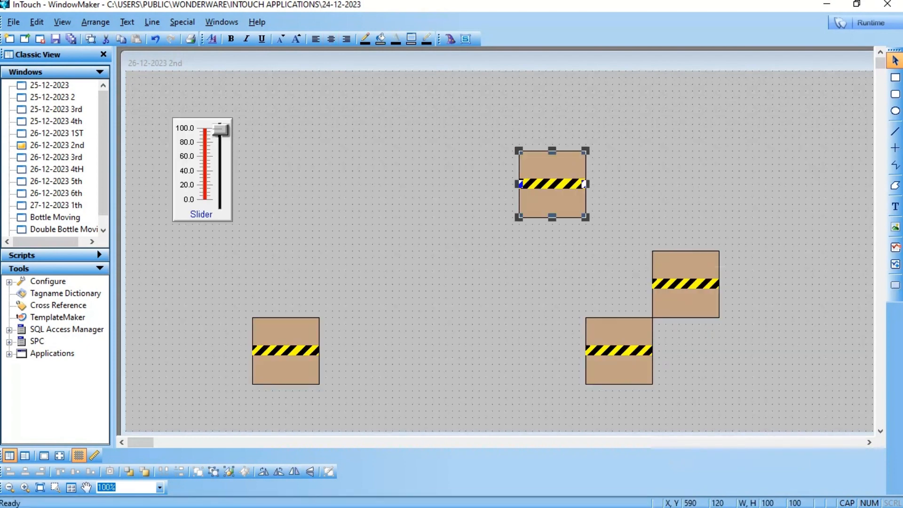
double_click(520, 184)
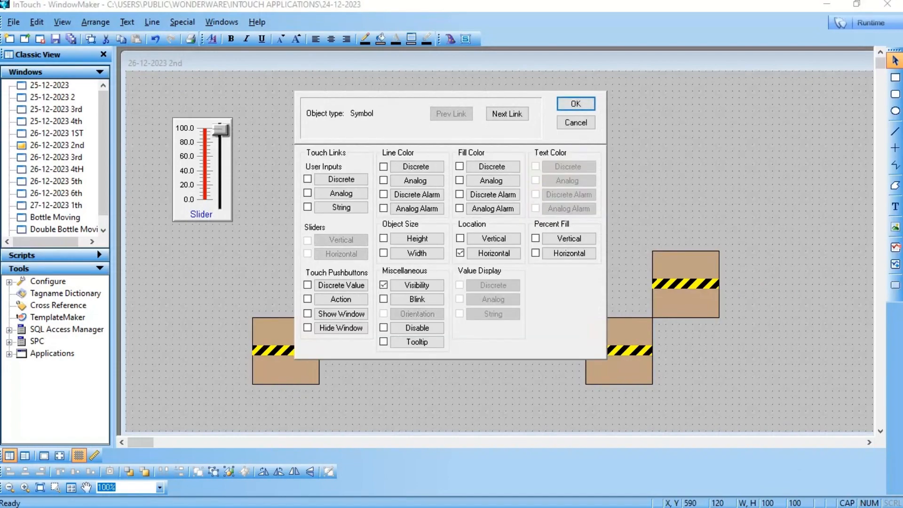
click(493, 253)
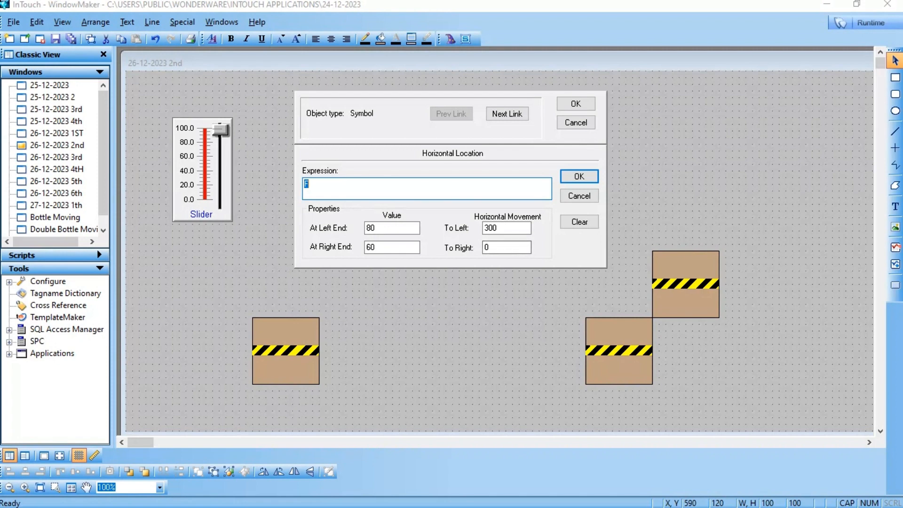
click(503, 229)
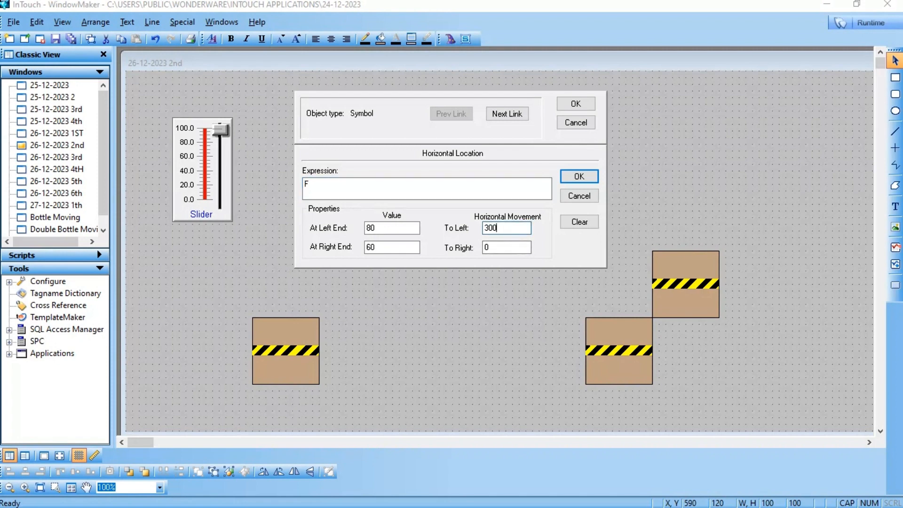
click(576, 104)
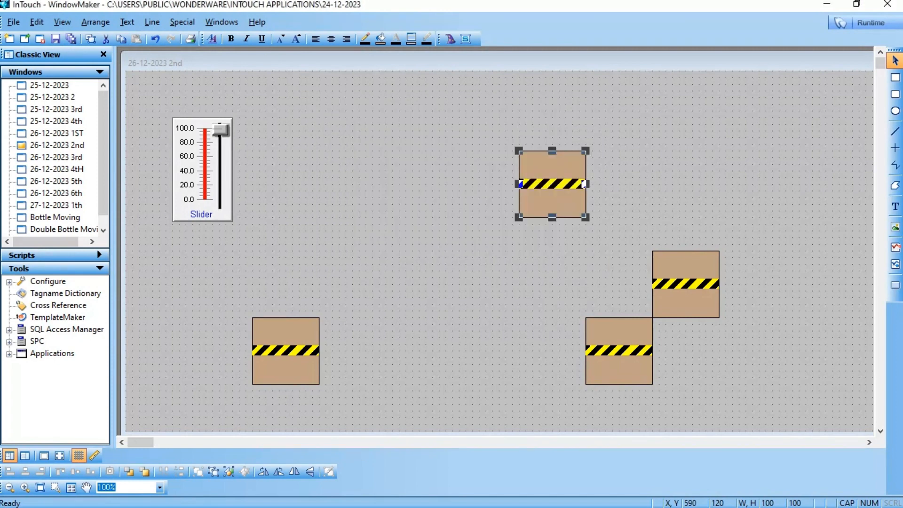
click(556, 131)
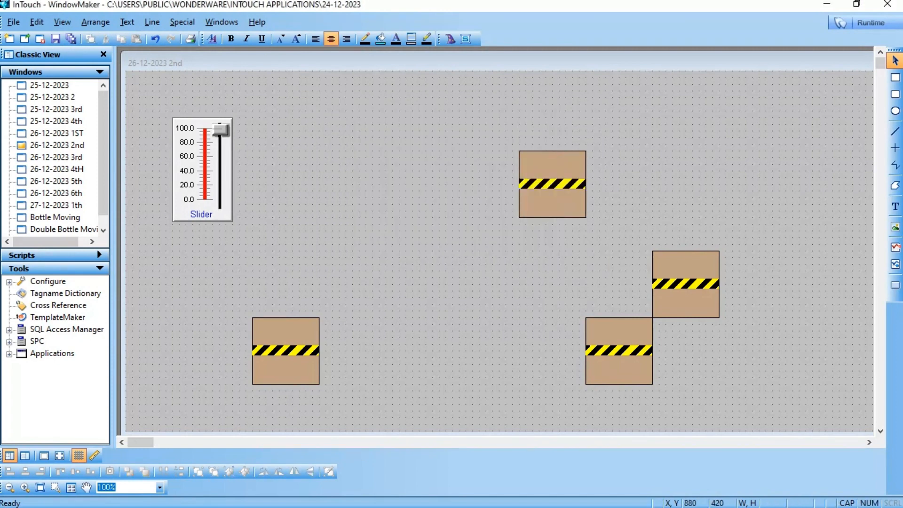
Review the visibility link of the lower-left box, including its expression and visible state
click(294, 335)
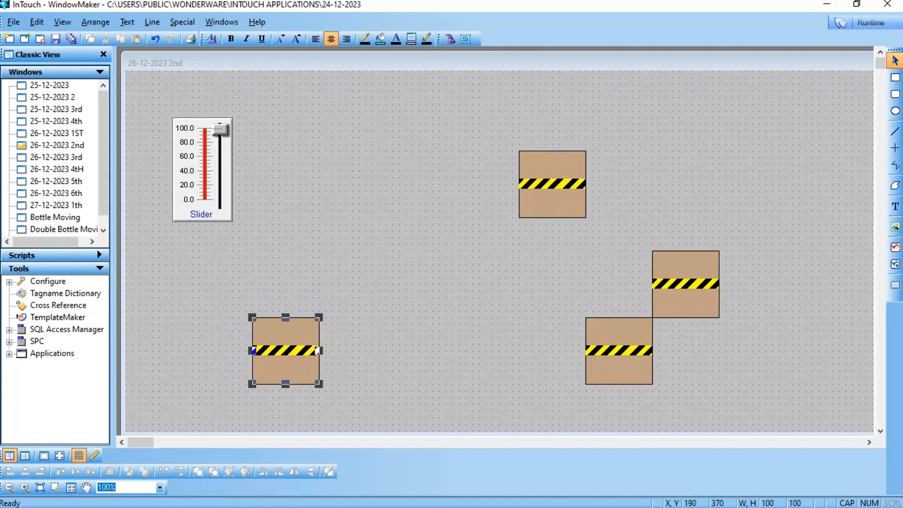
double_click(294, 335)
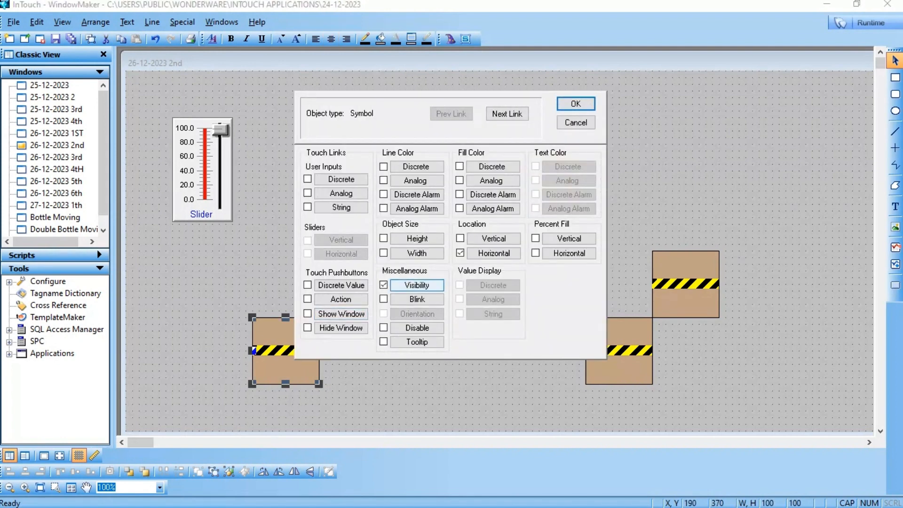
click(417, 285)
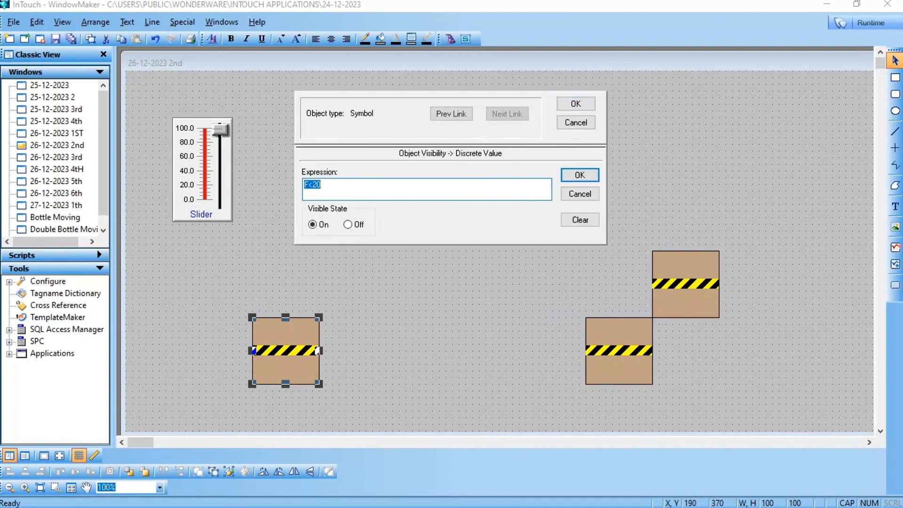
click(322, 185)
click(576, 104)
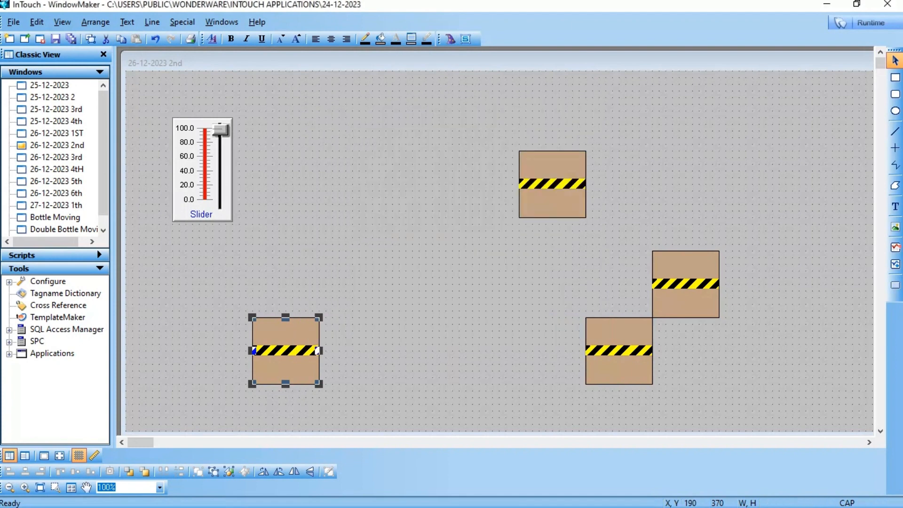
Review the visibility link of the lower-right box, checking the slider range in its expression
double_click(650, 351)
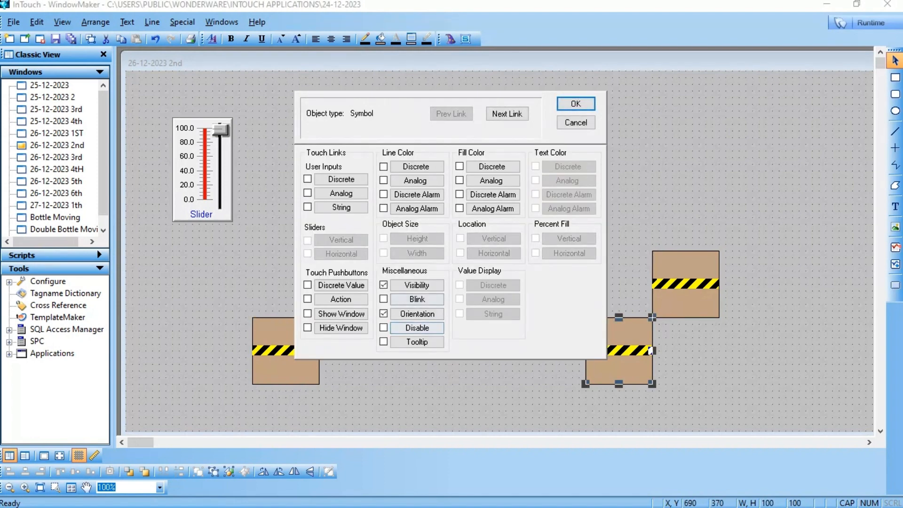
click(417, 285)
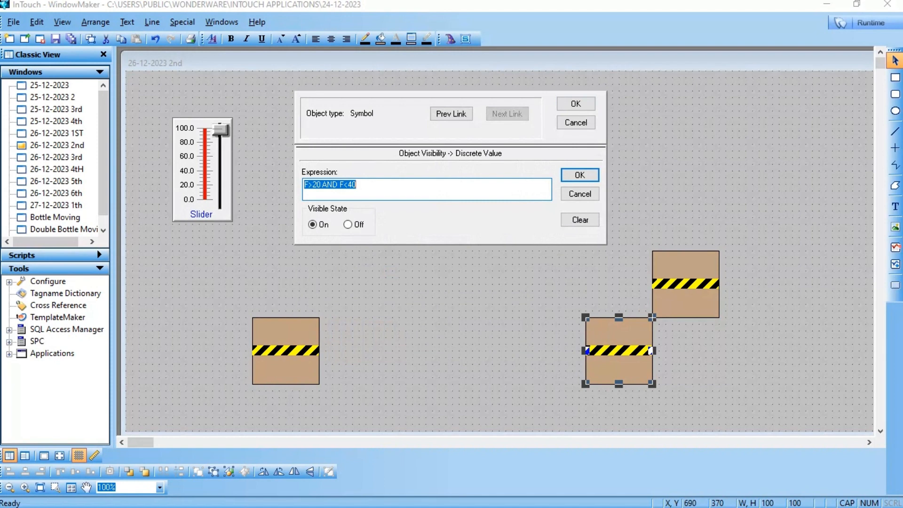
click(358, 185)
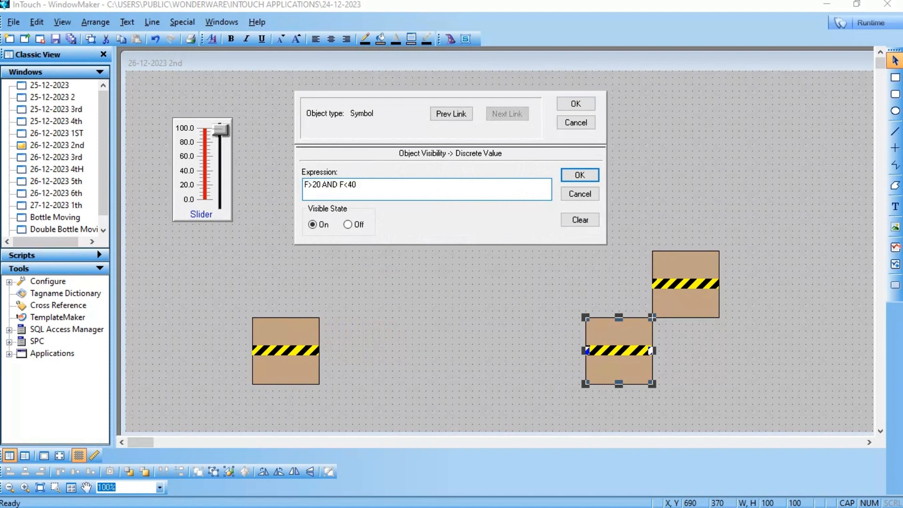
click(577, 104)
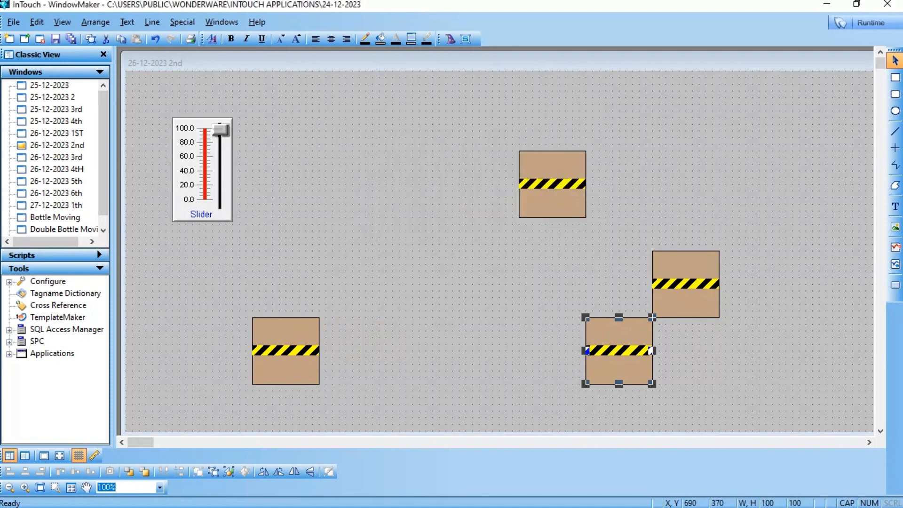
Review the visibility link of the rightmost box, checking the slider range in its expression
click(686, 284)
double_click(654, 284)
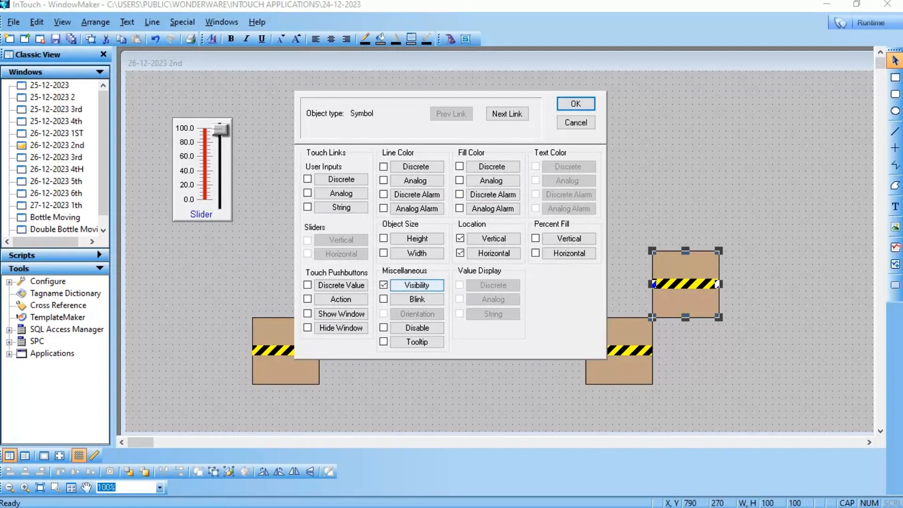
click(416, 285)
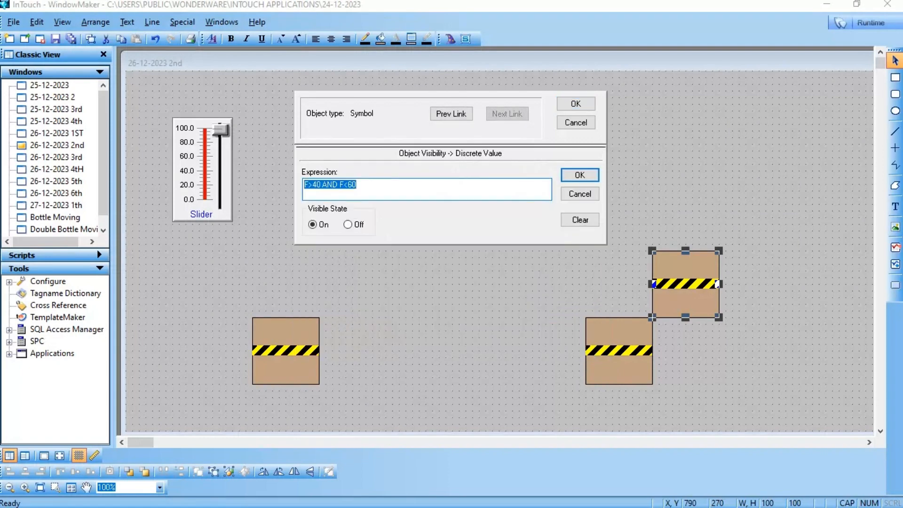
click(359, 185)
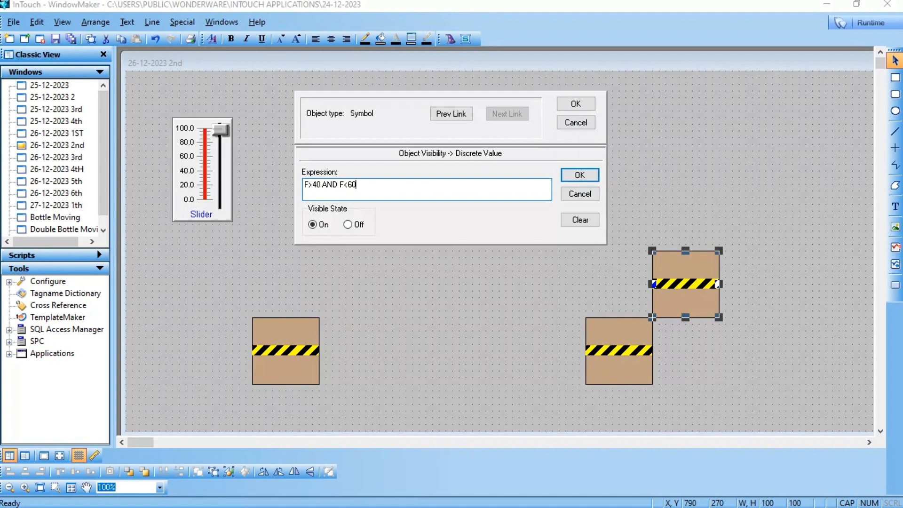
click(576, 103)
Review the visibility link of the topmost box, checking the slider threshold in its expression
double_click(552, 184)
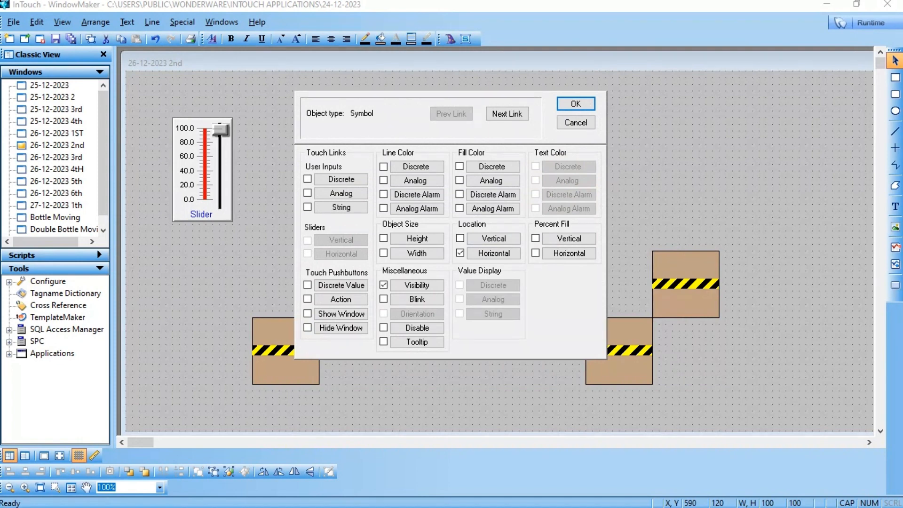
click(417, 285)
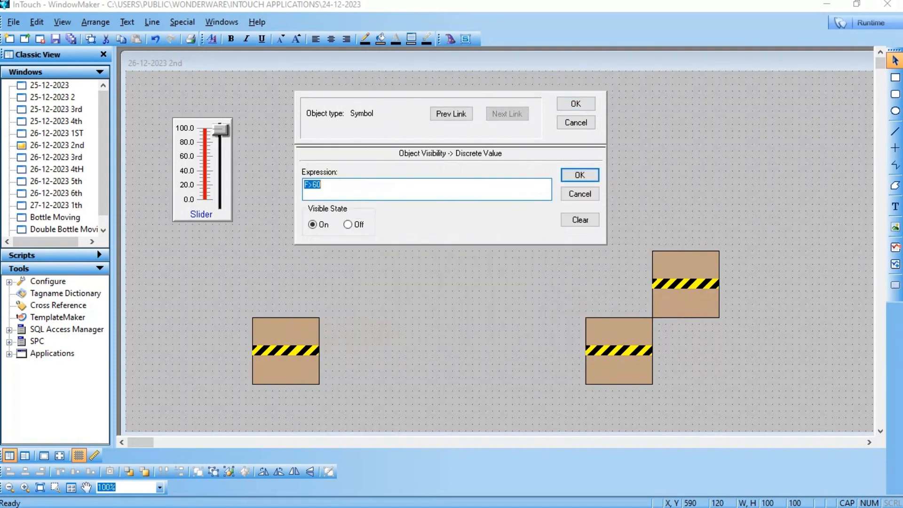
click(324, 185)
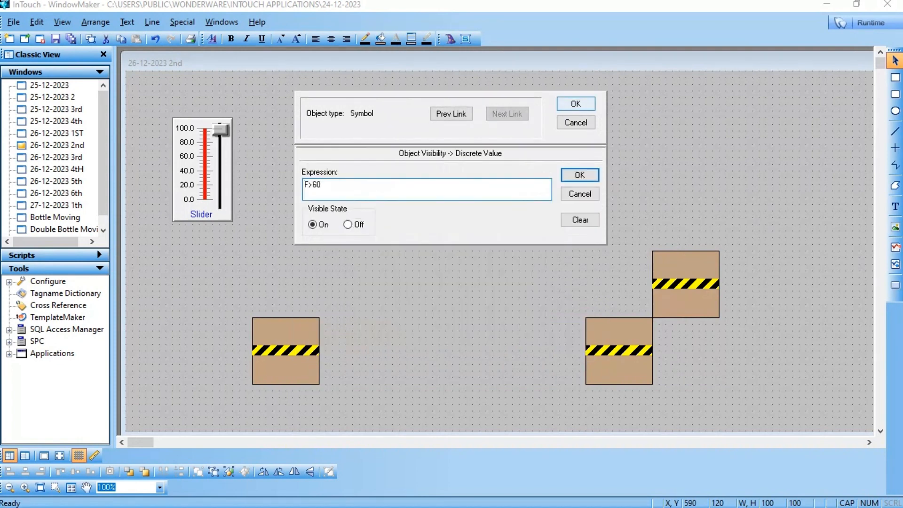
click(576, 104)
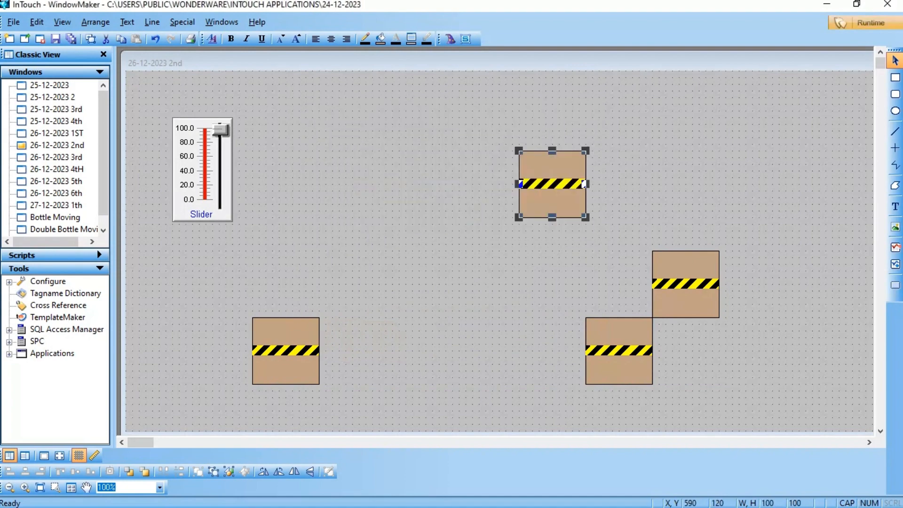
Run the window in WindowViewer, lower the slider to 0 to test the box animation, and return to WindowMaker
click(865, 22)
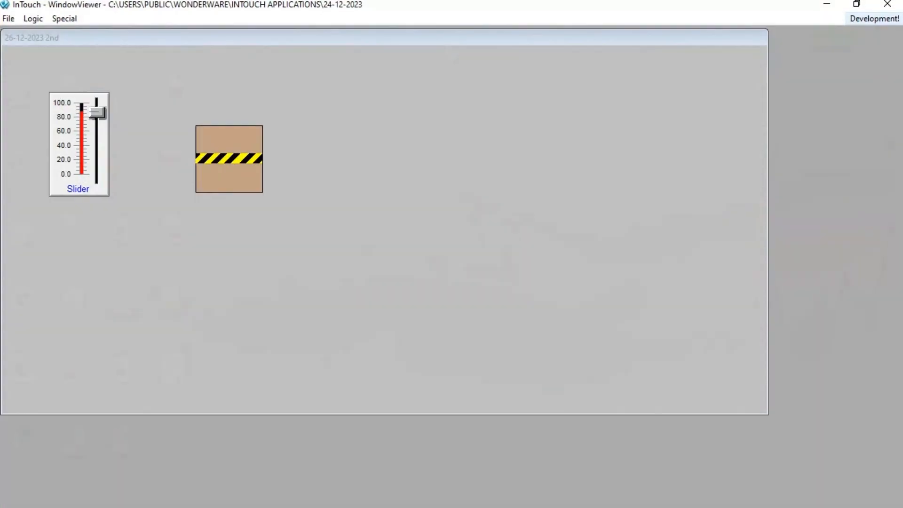
drag(97, 112, 98, 176)
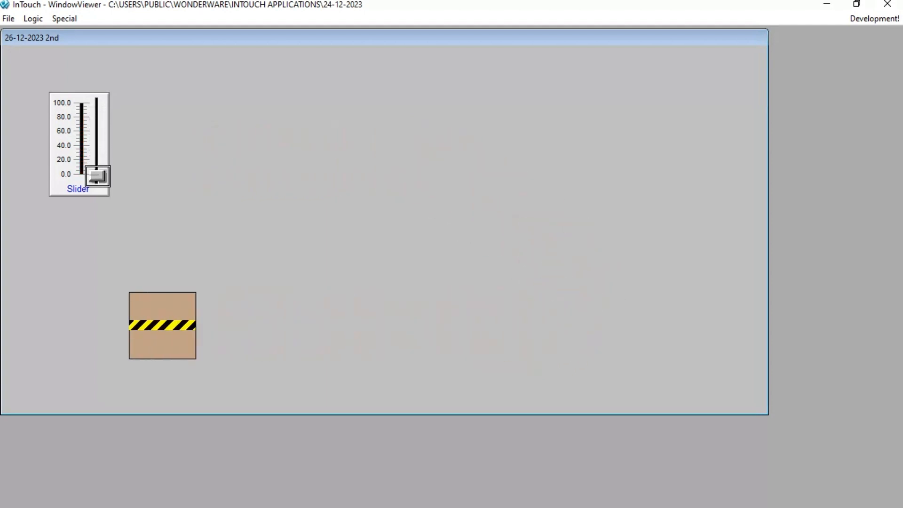
click(874, 19)
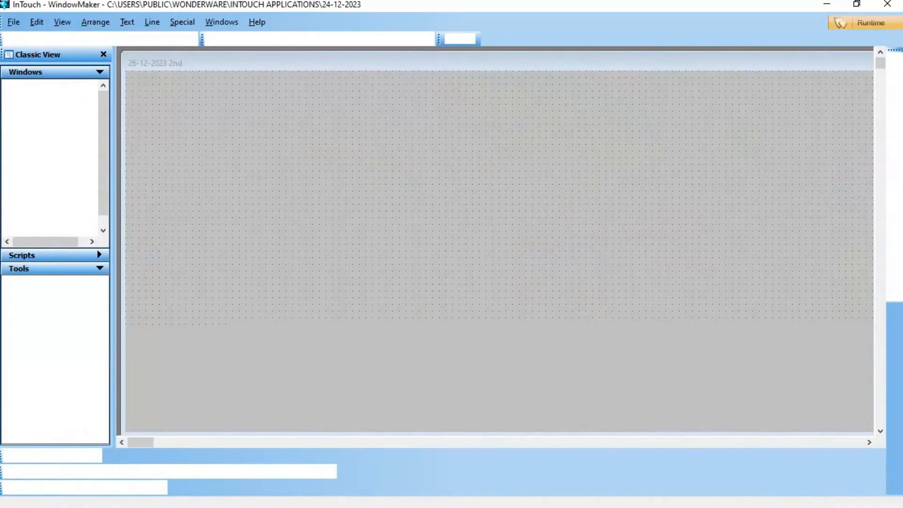